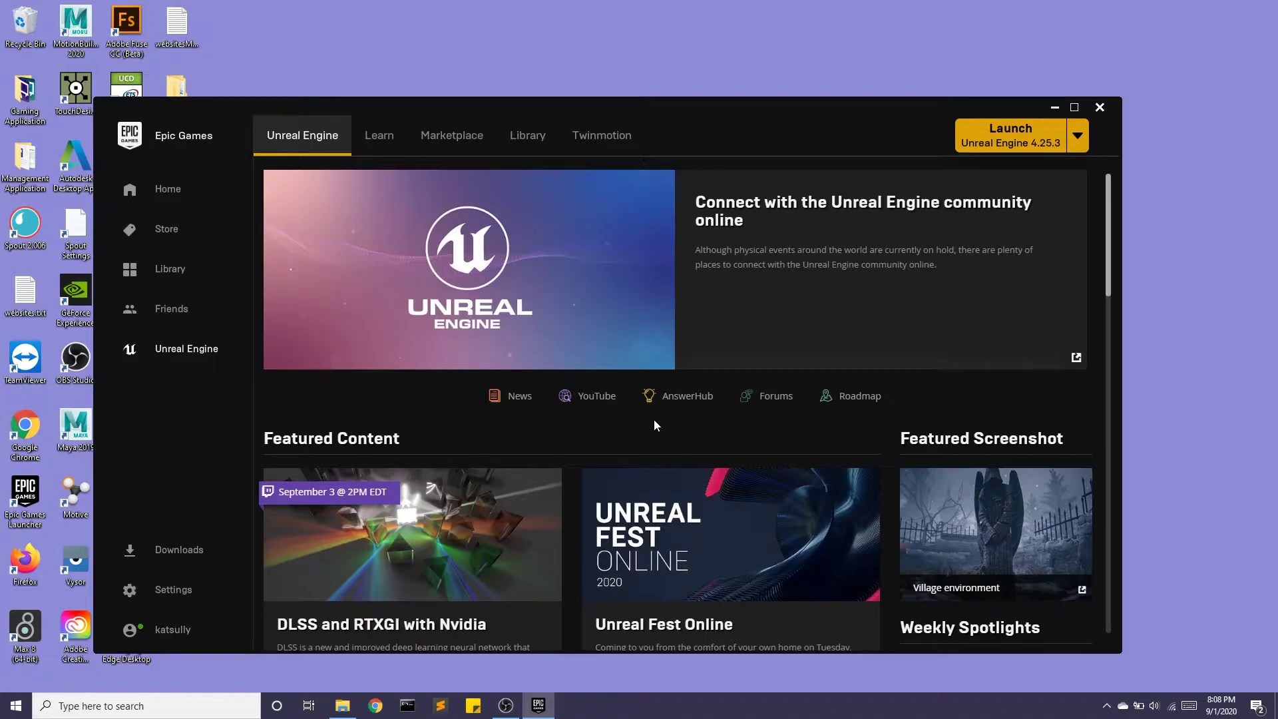
Step: Look through the launcher's Learn resources, the Marketplace, and the Library's installed engine versions and existing projects
left_click(388, 147)
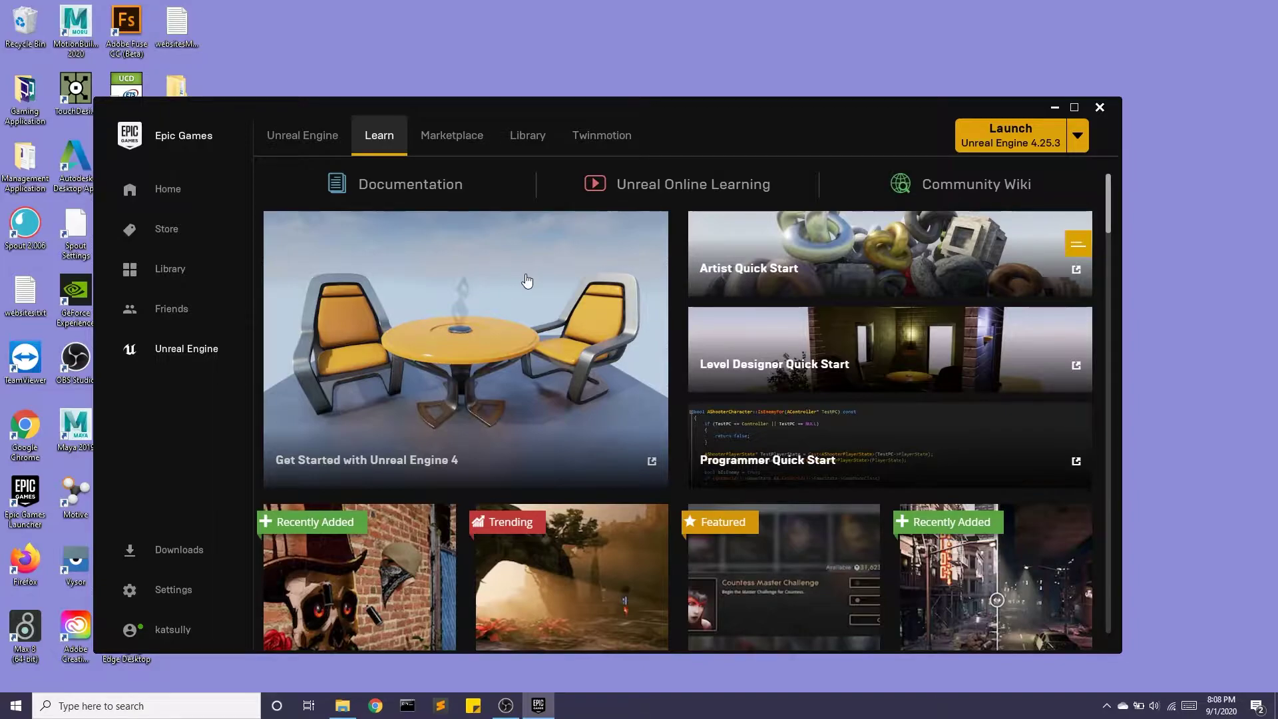
scroll(527, 280, "down", 2)
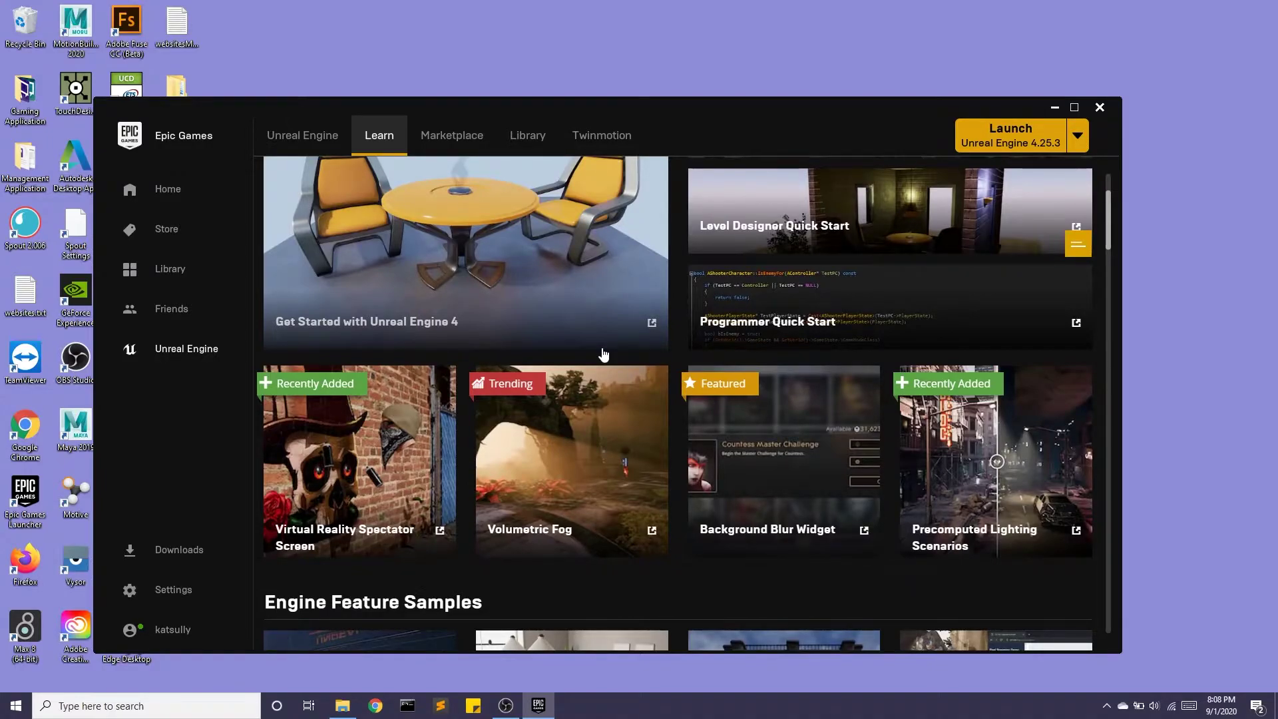
left_click(453, 135)
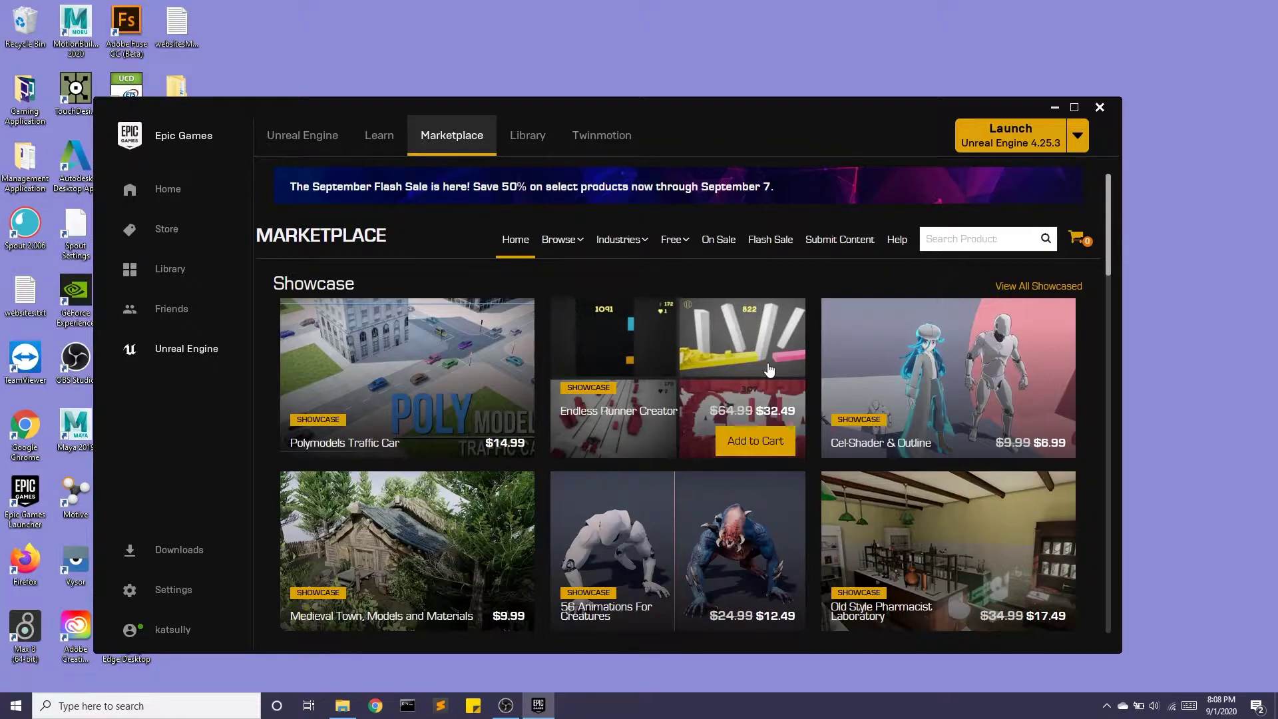
left_click(520, 135)
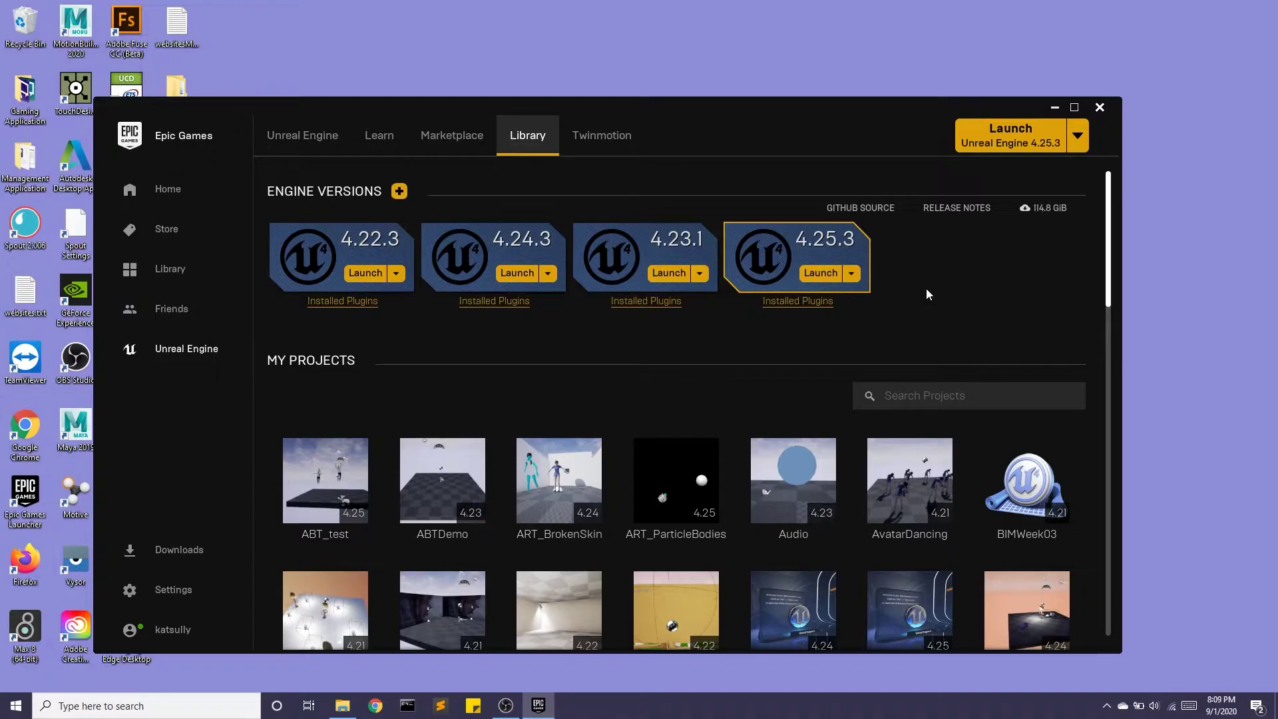
scroll(812, 335, "down", 1)
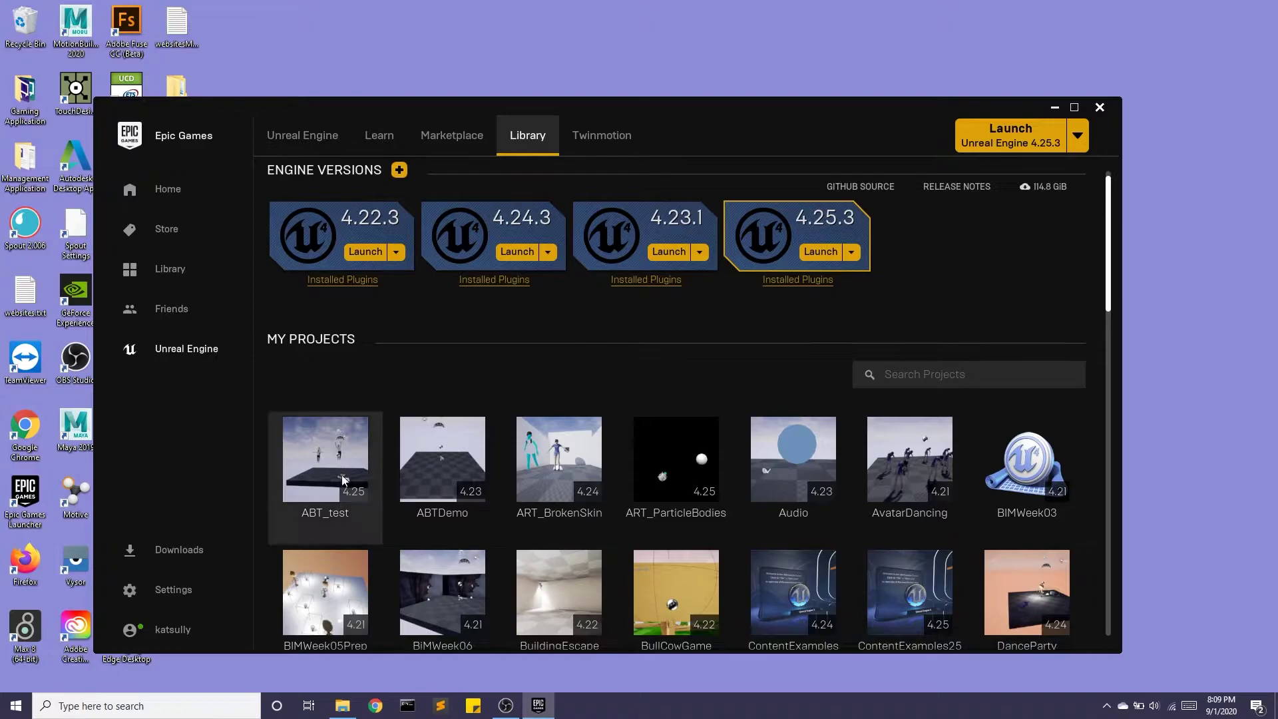
scroll(644, 425, "down", 2)
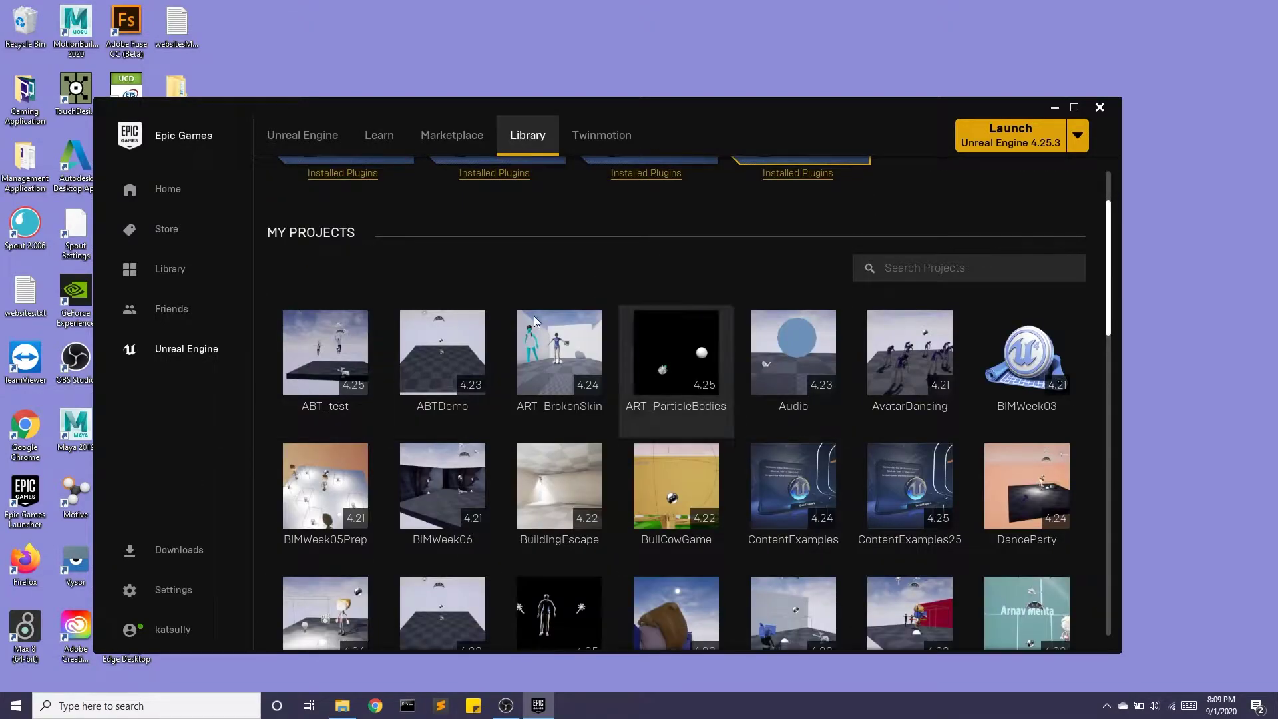
scroll(624, 444, "up", 2)
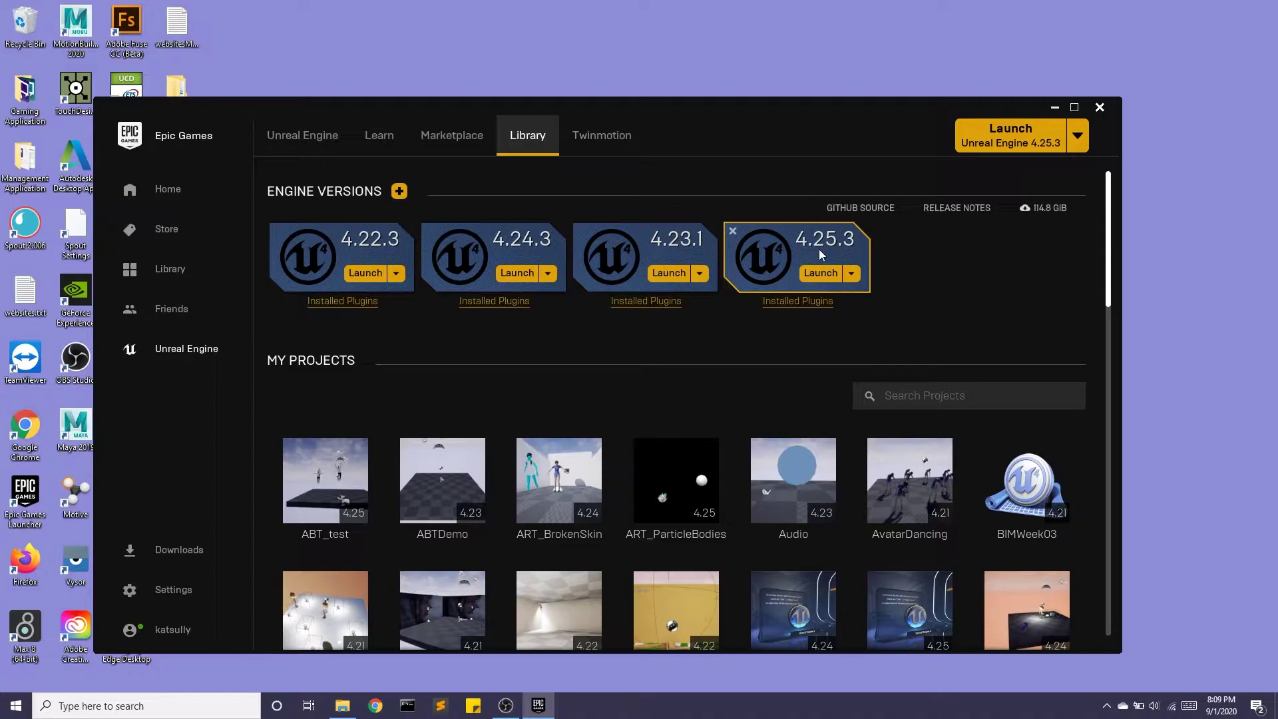
Step: Launch Unreal Engine 4.25.3 from the Library and choose the Games category for a new project
left_click(822, 276)
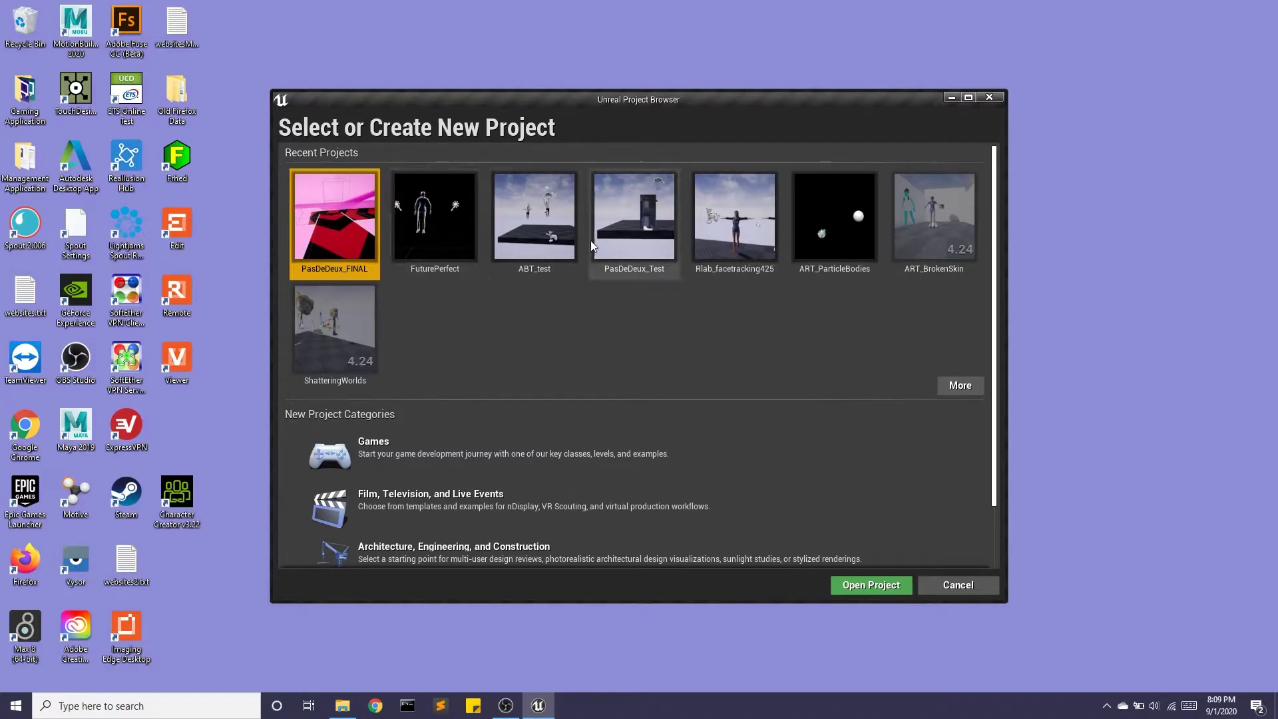
left_click(550, 459)
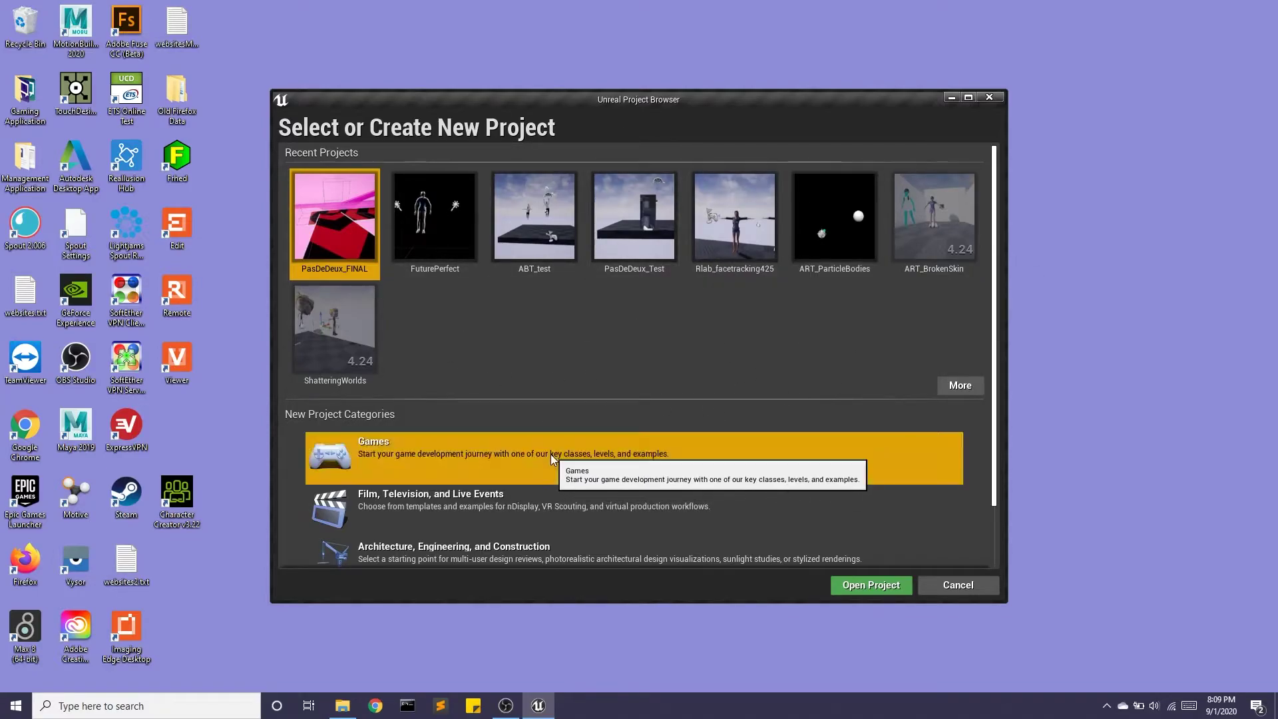
scroll(550, 460, "down", 2)
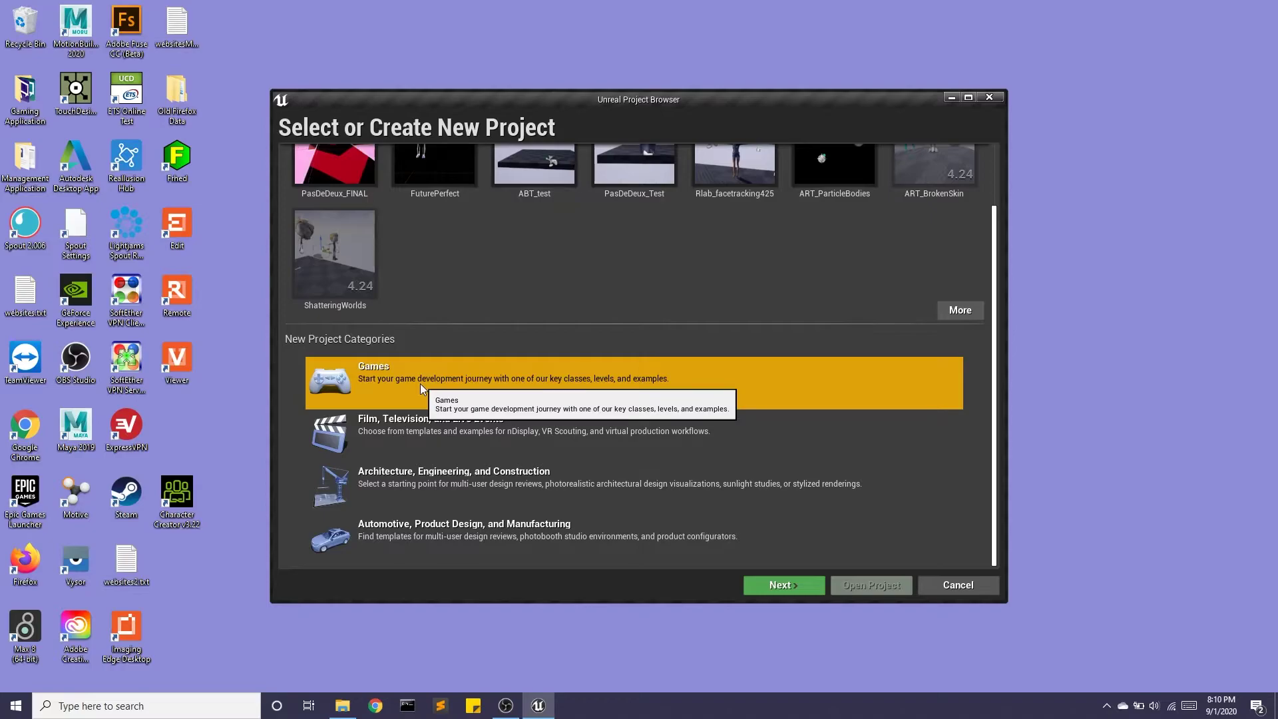
left_click(794, 588)
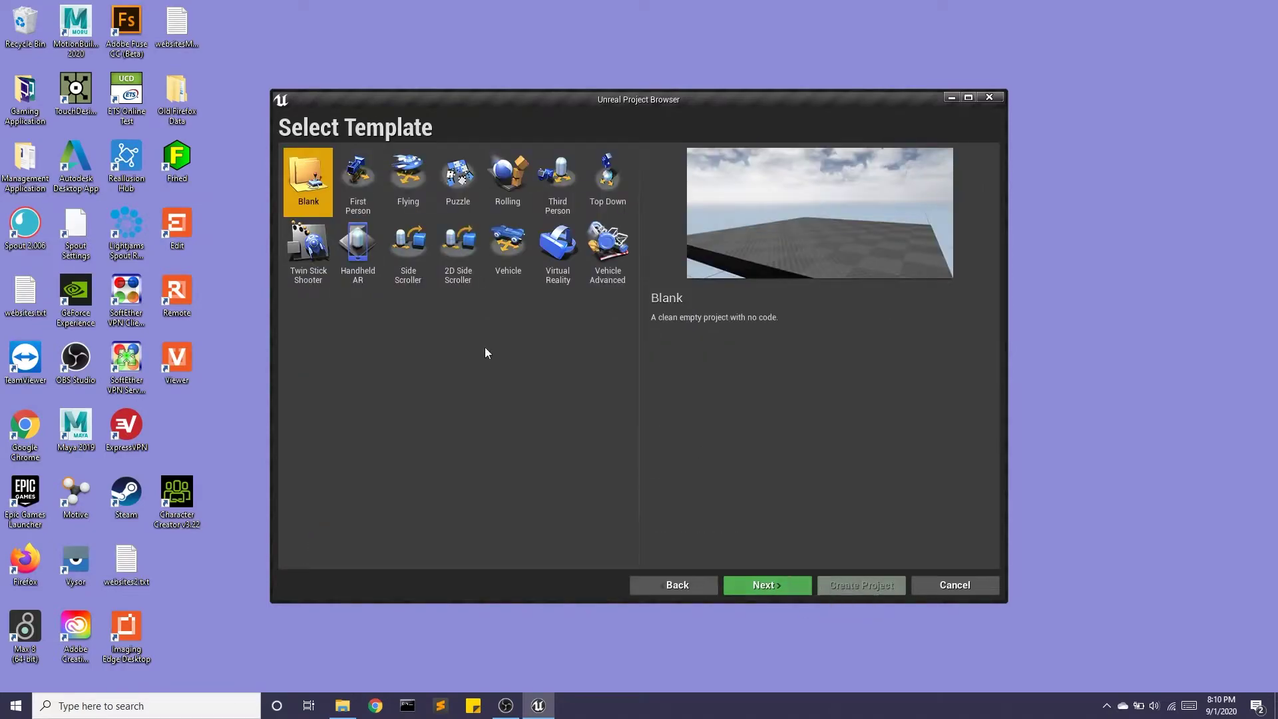
Step: Preview the First Person, Rolling, Handheld AR and Virtual Reality templates, and continue to the project settings with the Blank template
left_click(353, 179)
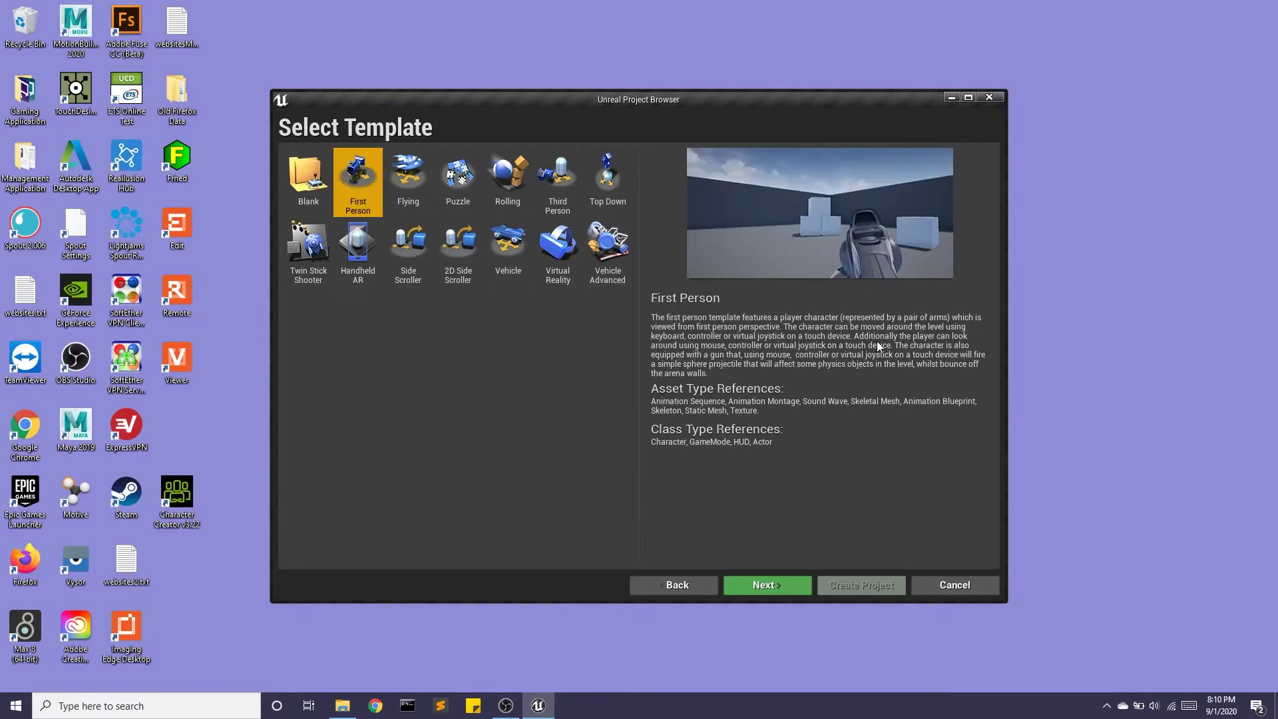
left_click(510, 180)
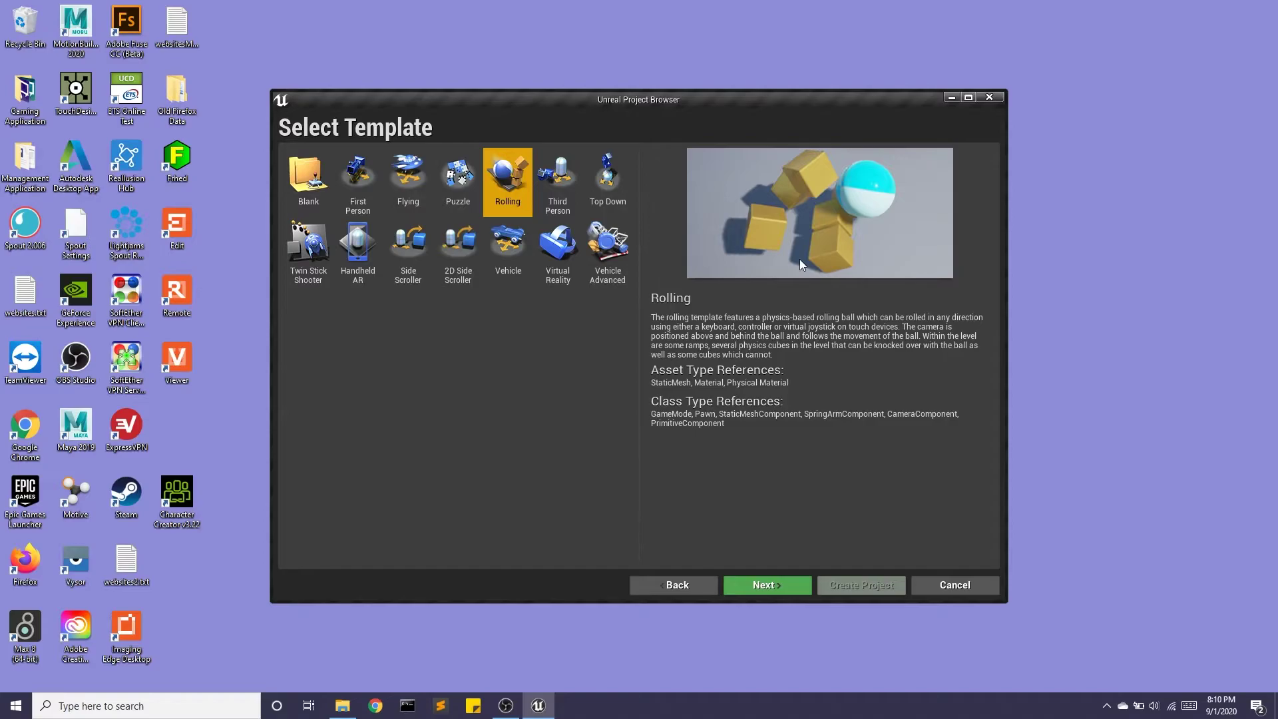
left_click(366, 264)
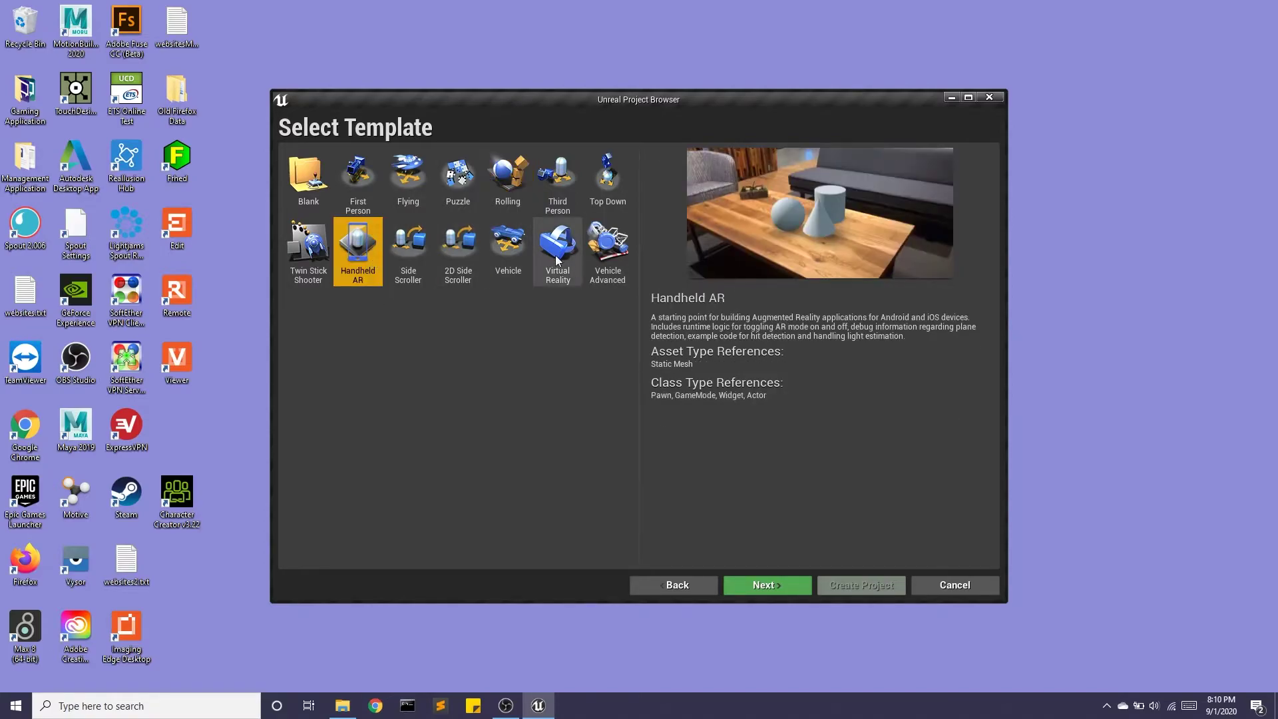
left_click(508, 249)
left_click(563, 251)
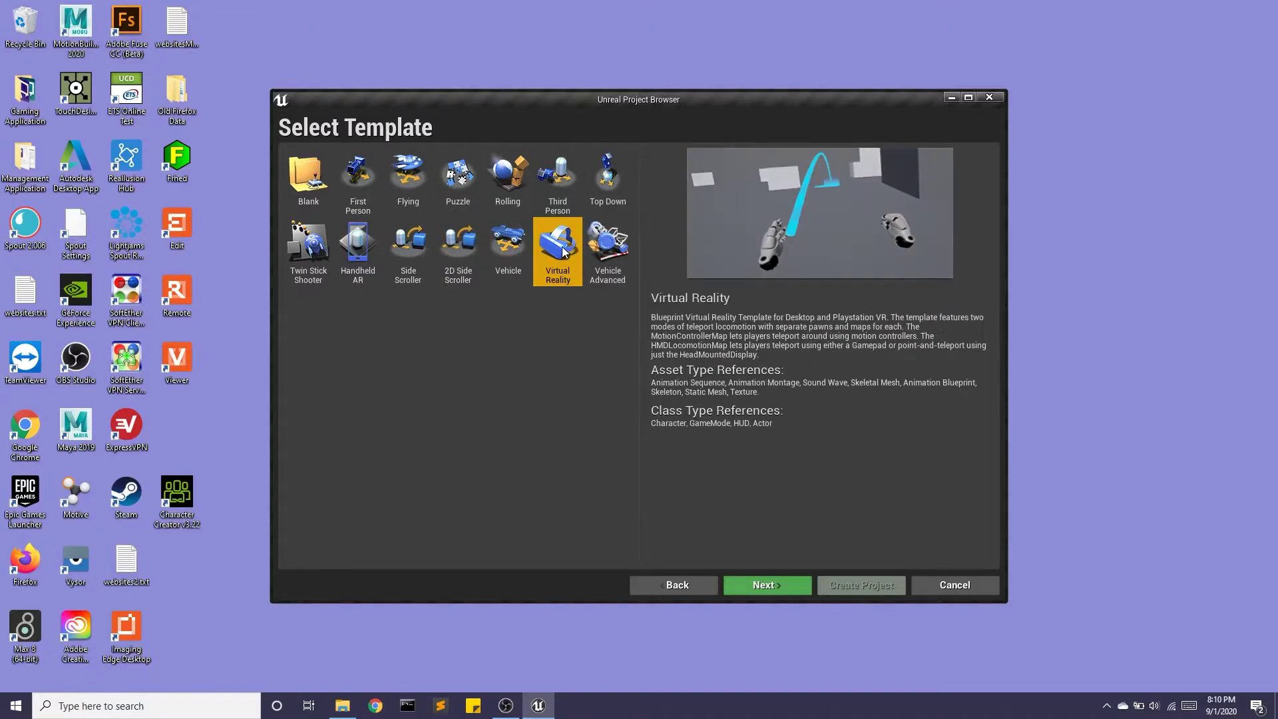
left_click(306, 183)
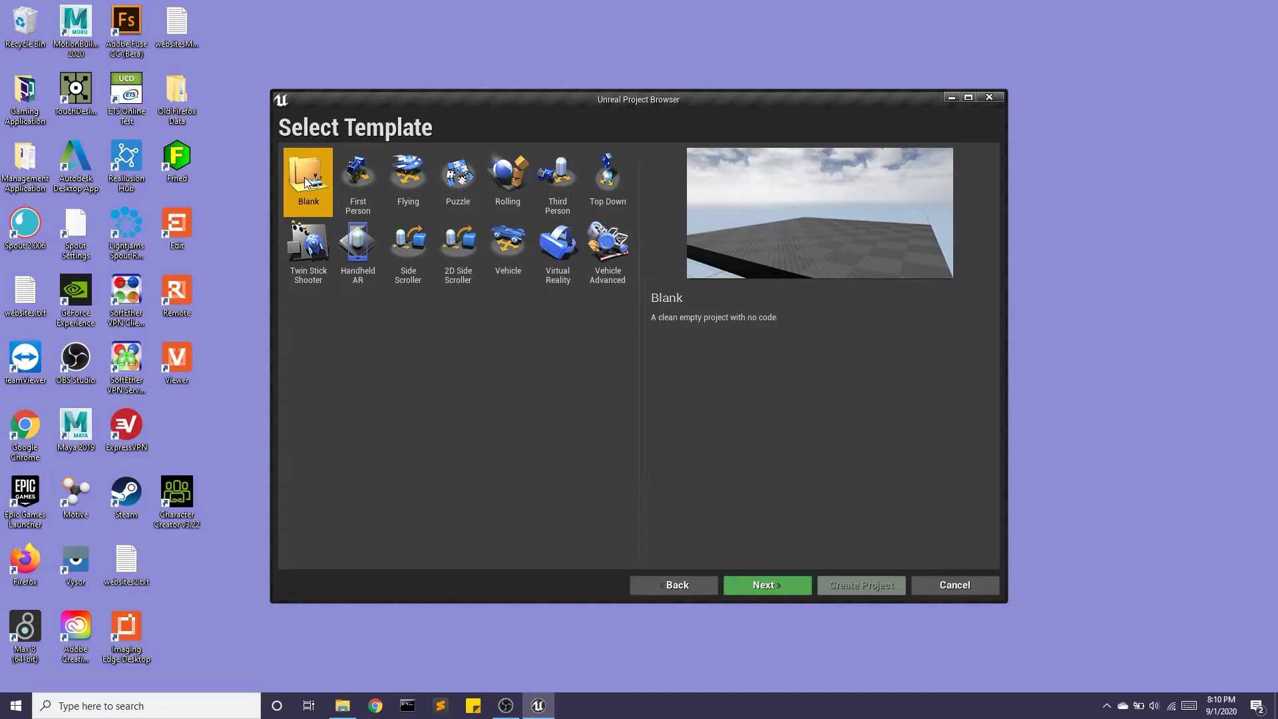
left_click(767, 585)
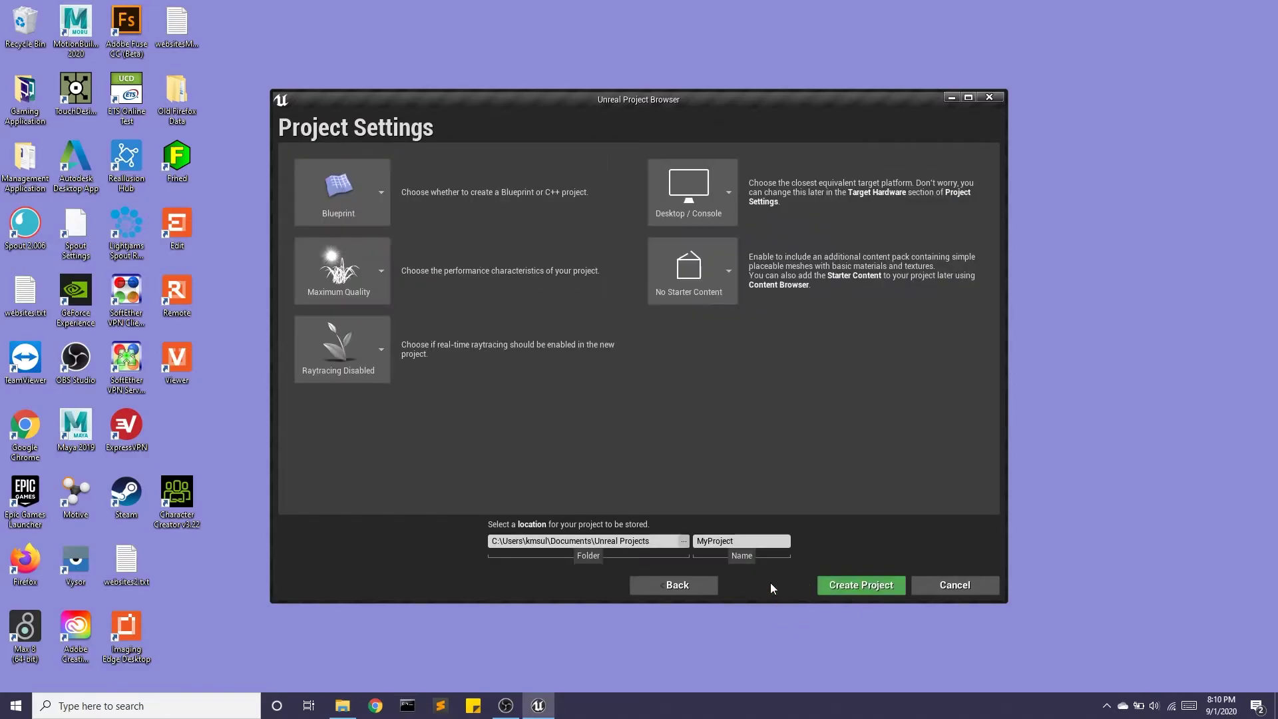
Step: Review the project type, quality and target platform choices, keeping Blueprint, Maximum Quality and Desktop / Console
left_click(371, 201)
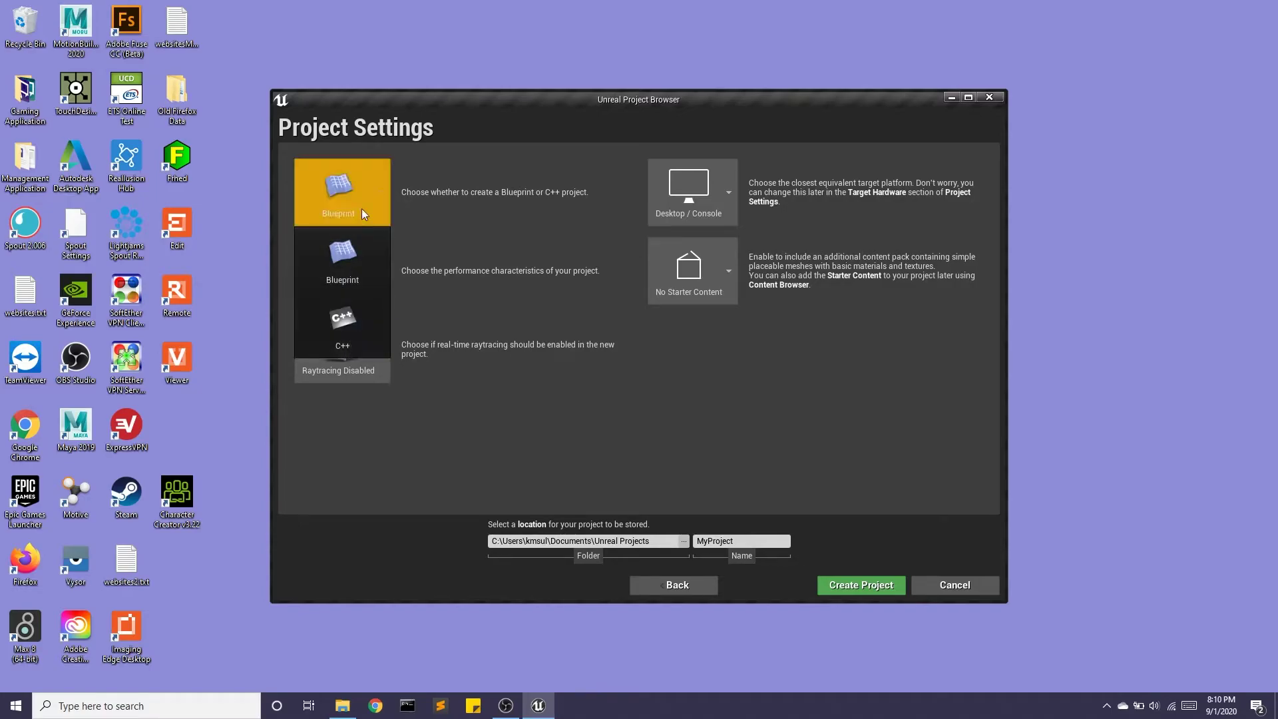
left_click(362, 209)
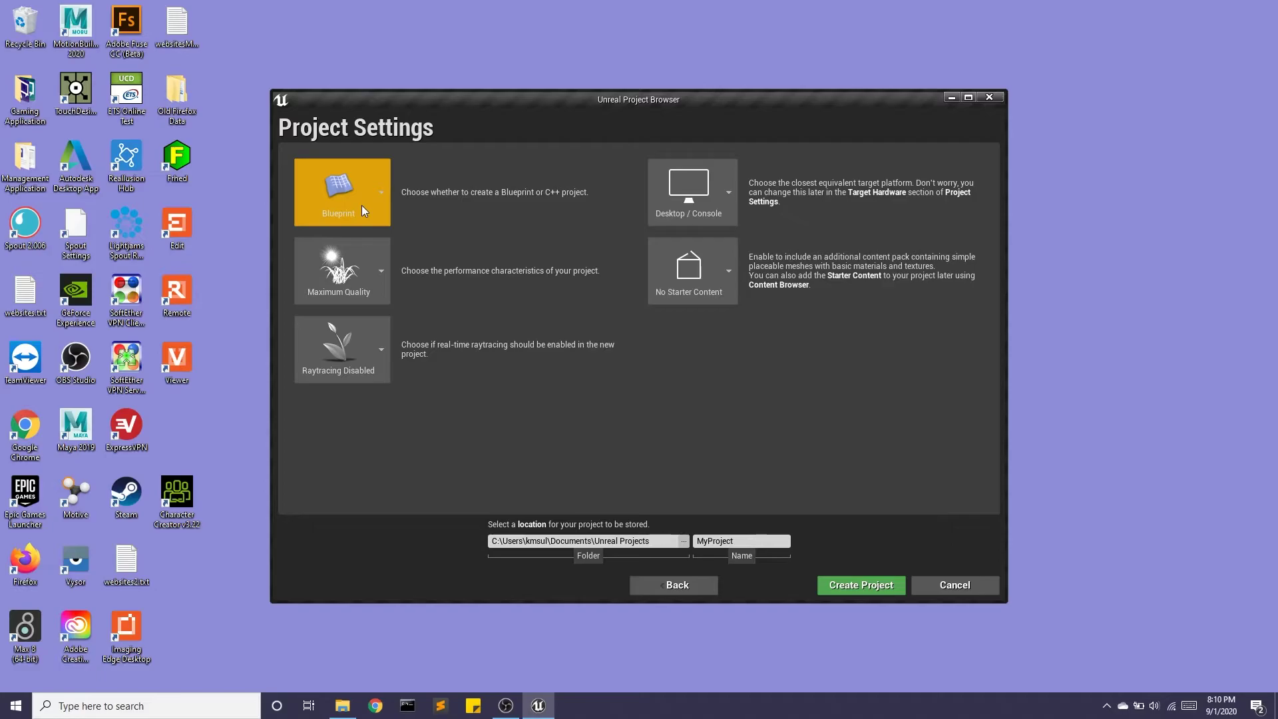
left_click(380, 277)
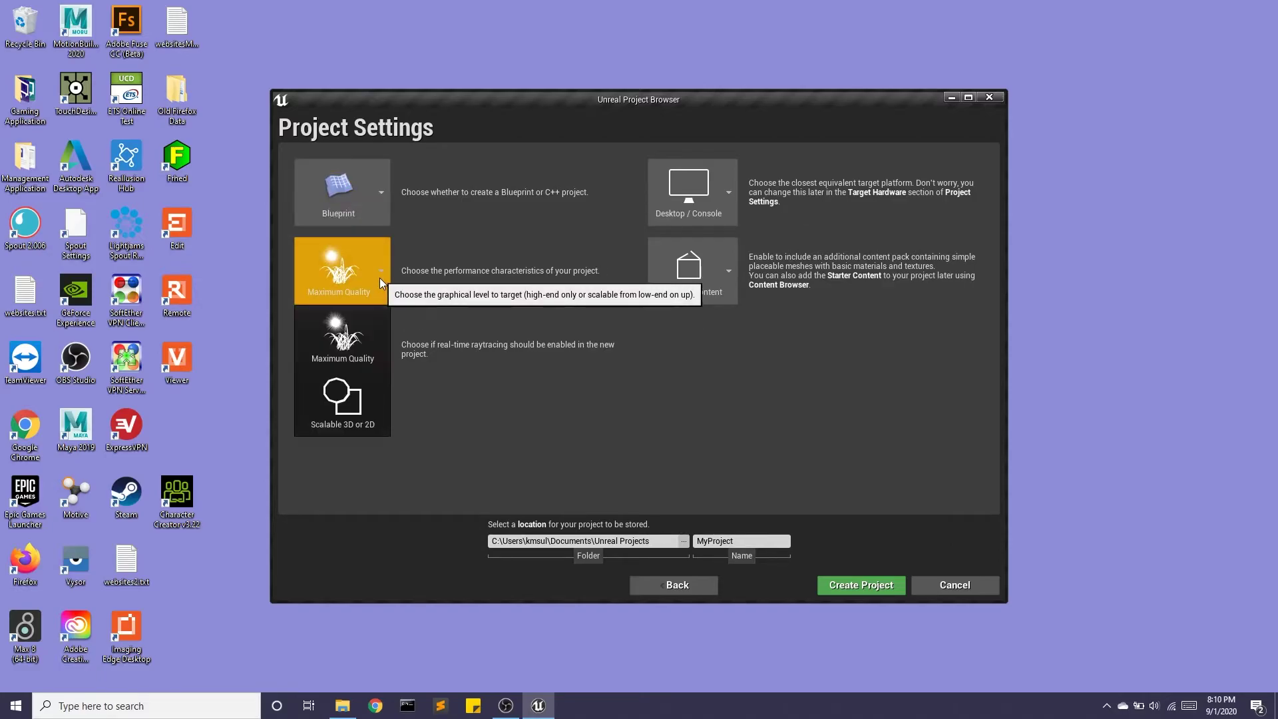
left_click(383, 426)
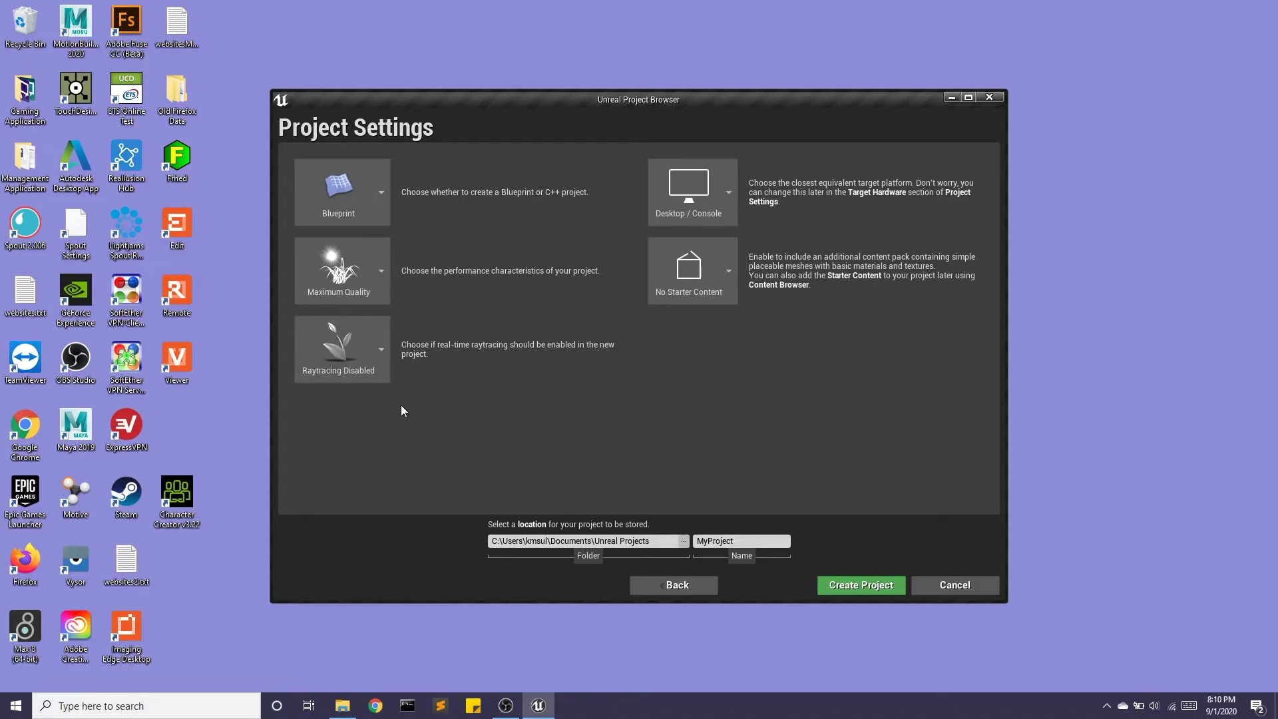
left_click(720, 194)
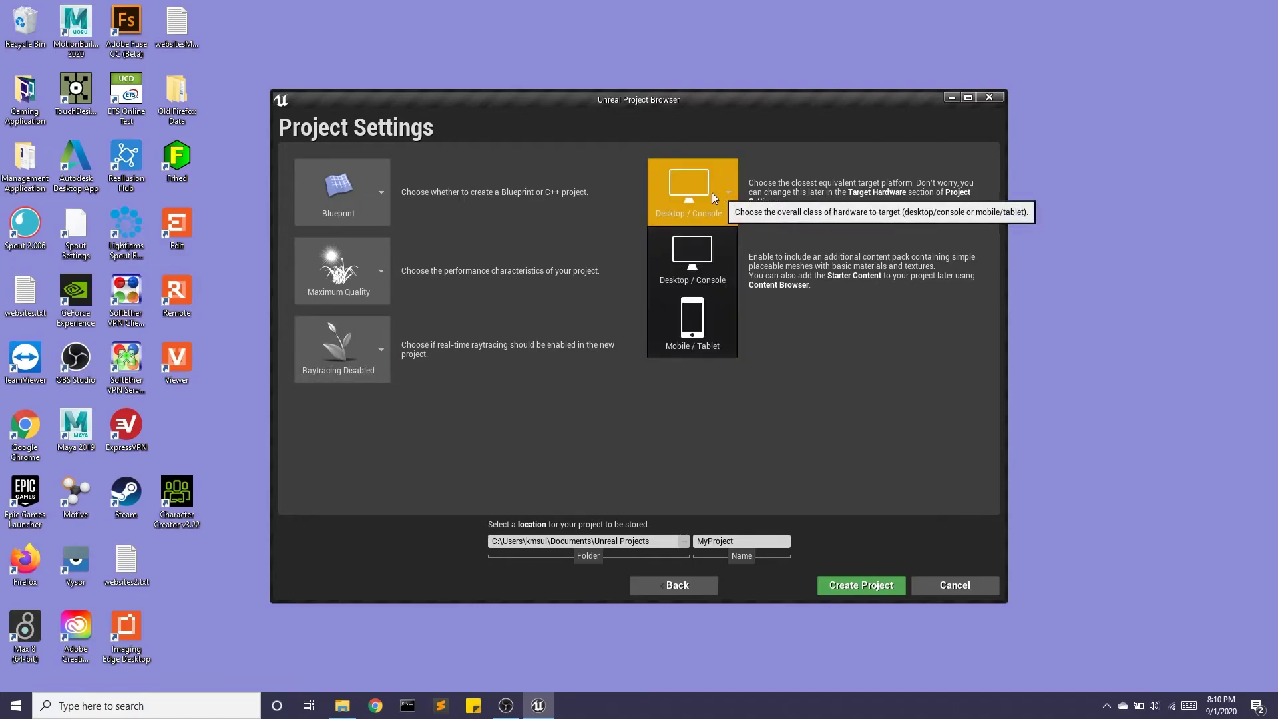
left_click(700, 248)
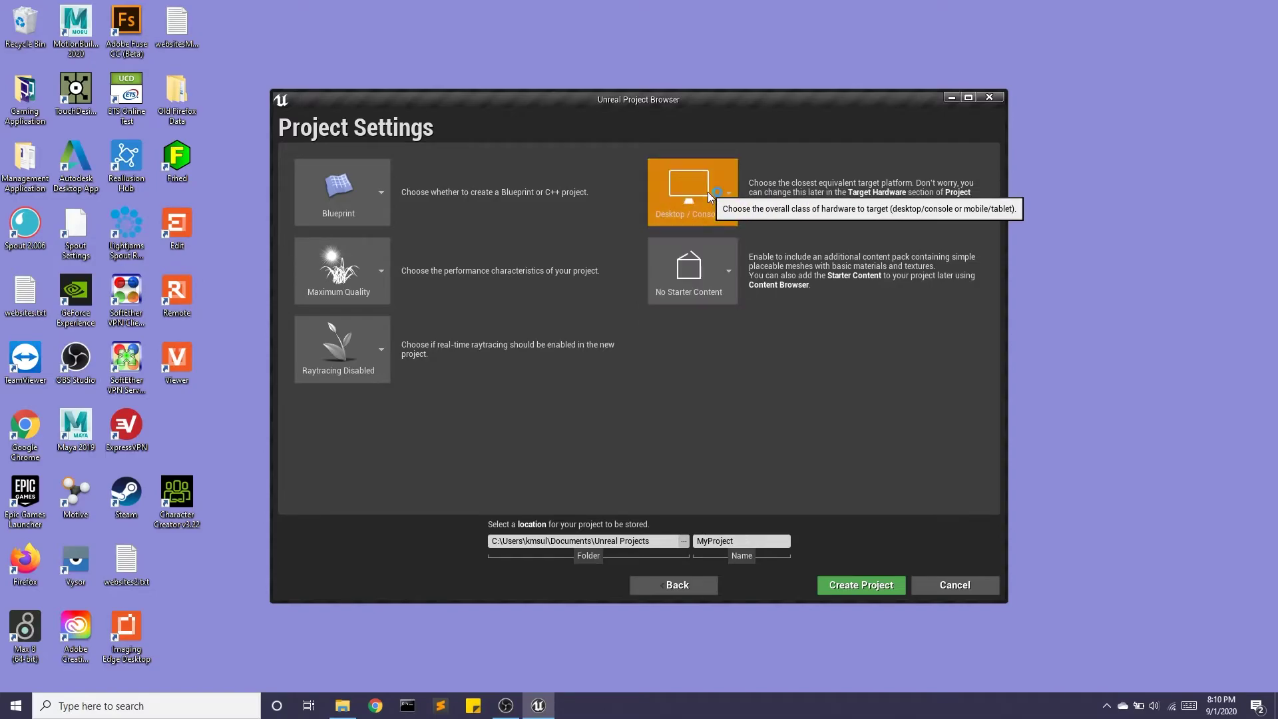
Step: Set the project to With Starter Content and check the project location folder without choosing another one
left_click(699, 286)
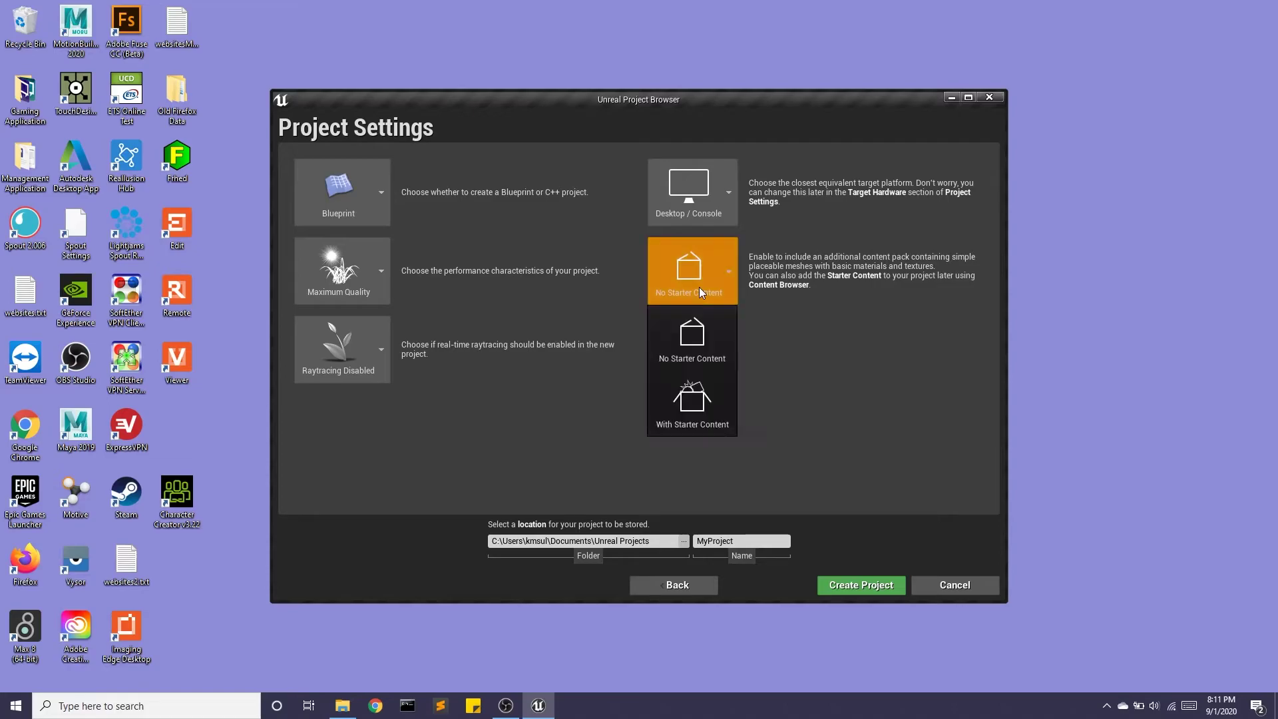
left_click(713, 413)
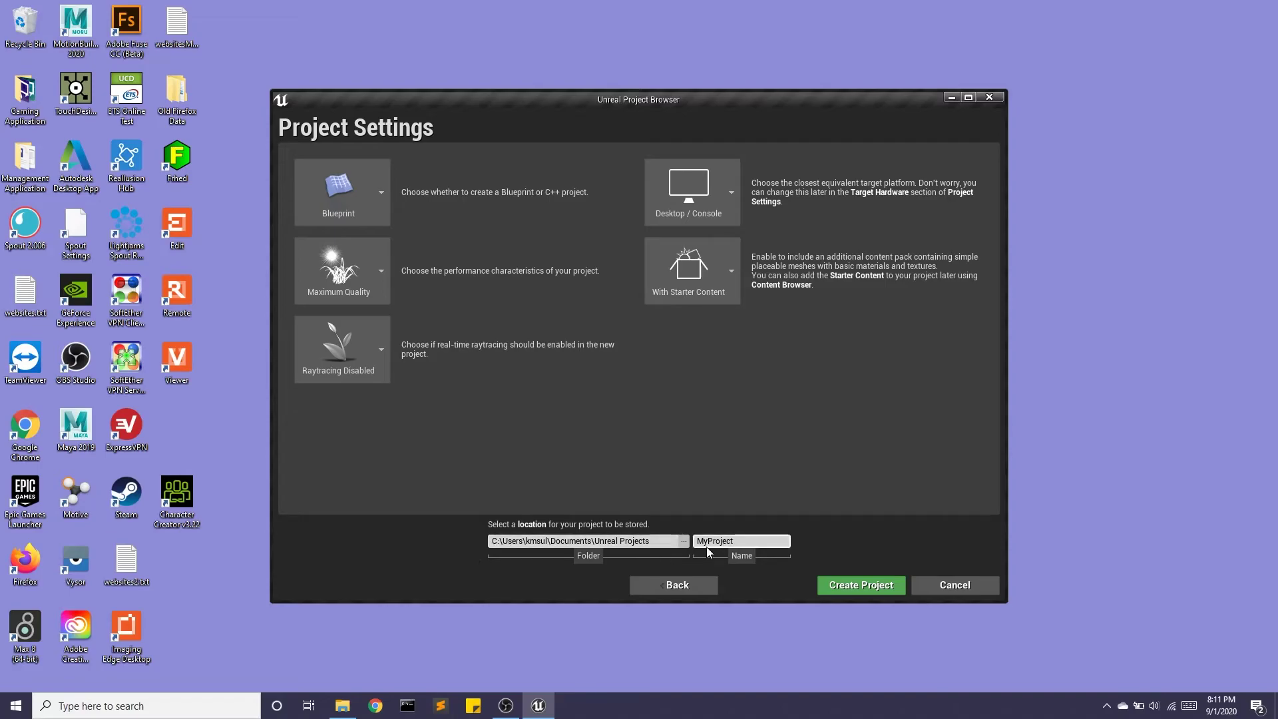
left_click(685, 541)
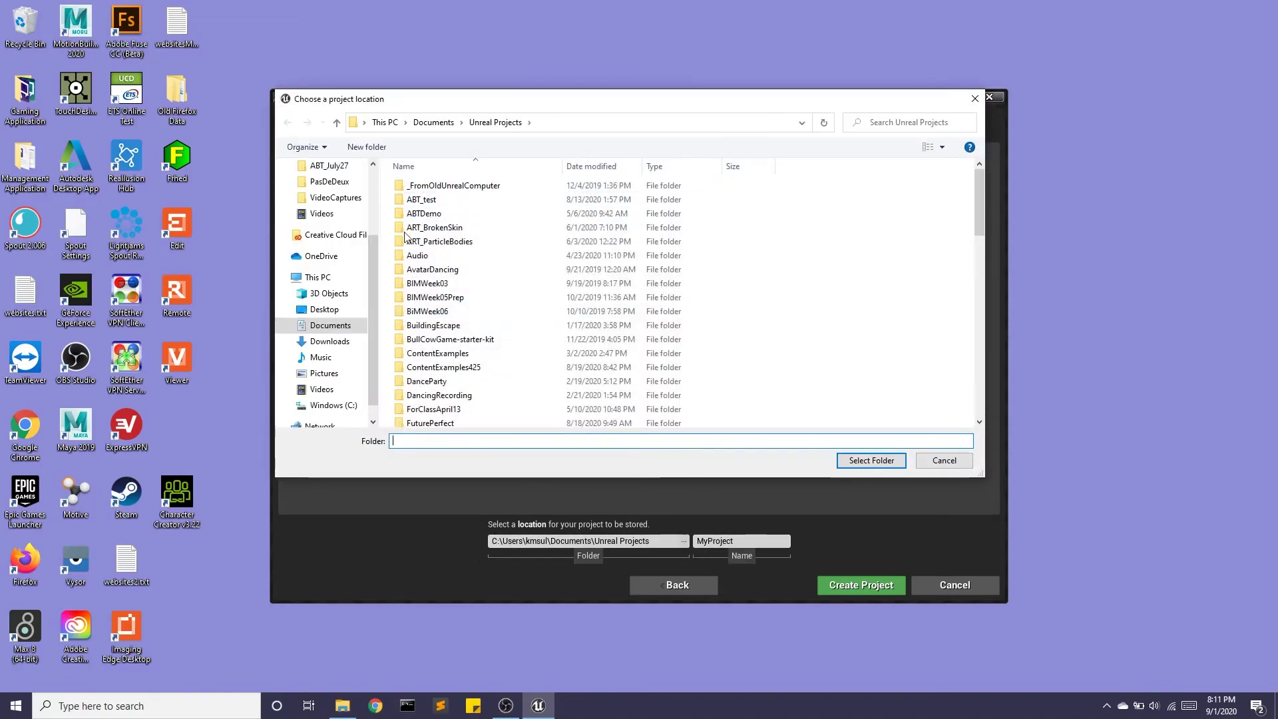
left_click(975, 99)
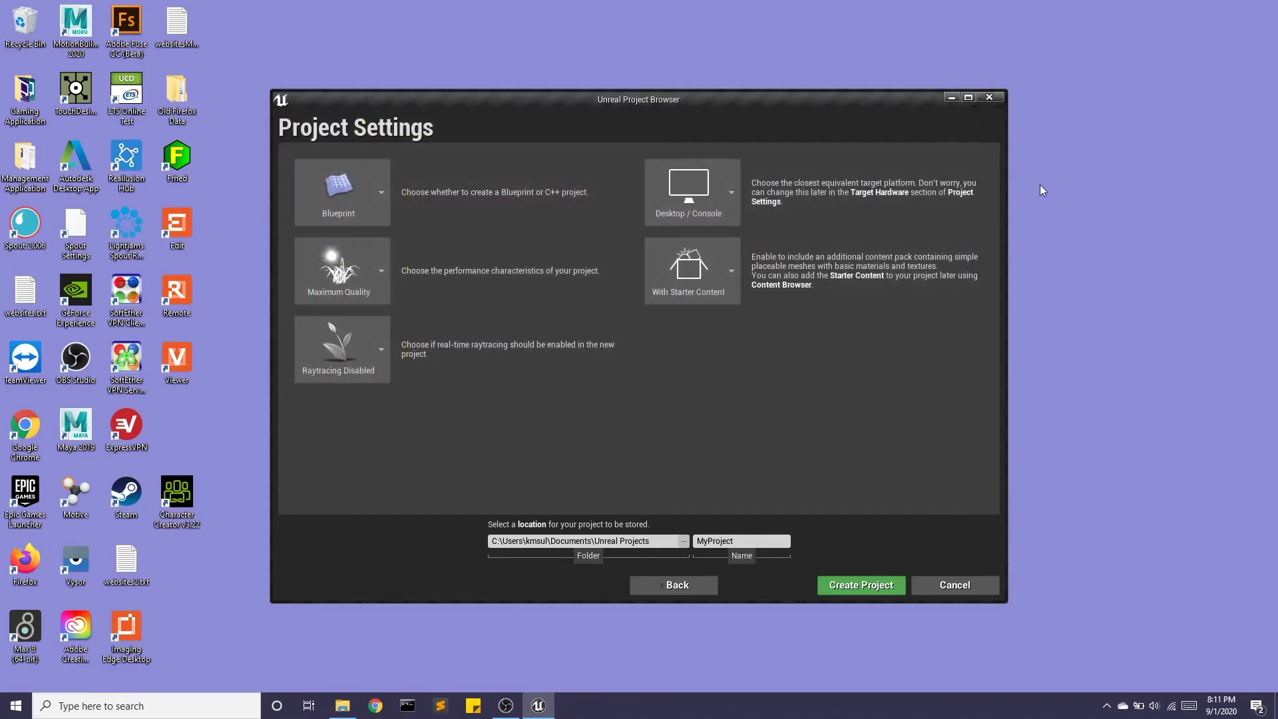
Step: Name the project Introduction and create it
left_click(739, 541)
type("Intr")
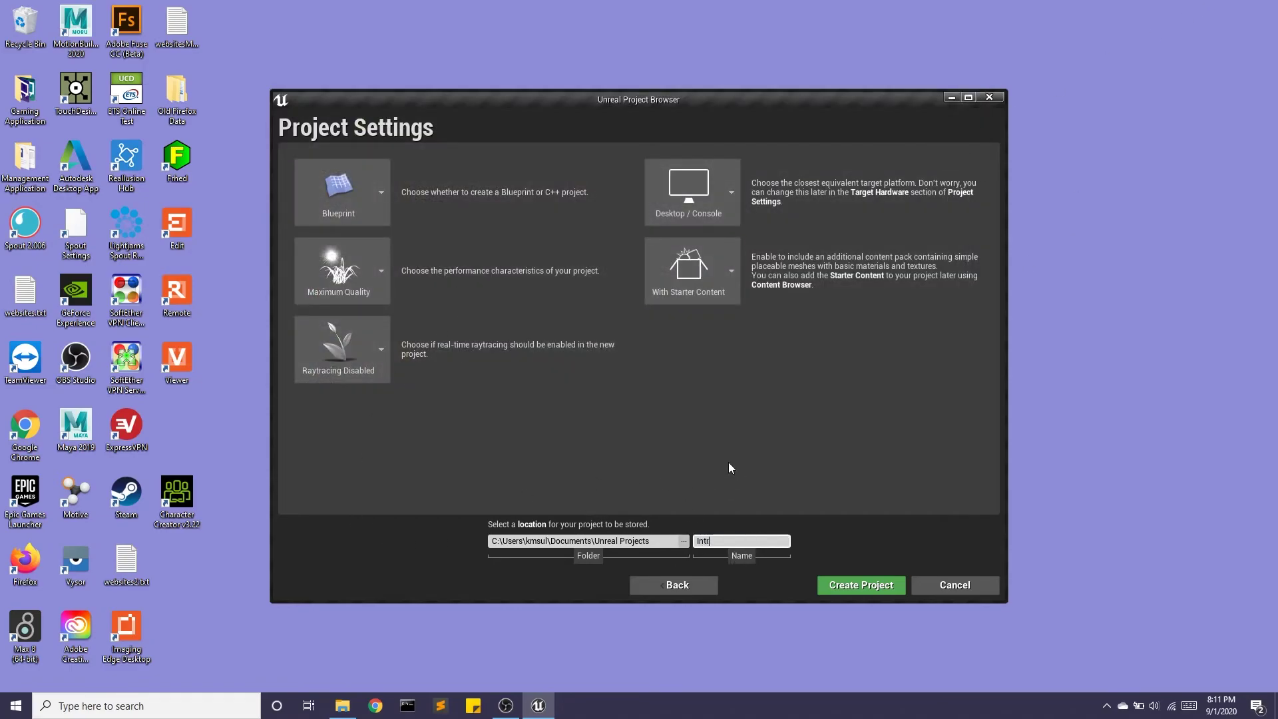
type("oducation")
key("BackSpace")
key("BackSpace")
key("BackSpace")
key("BackSpace")
key("BackSpace")
type("tion")
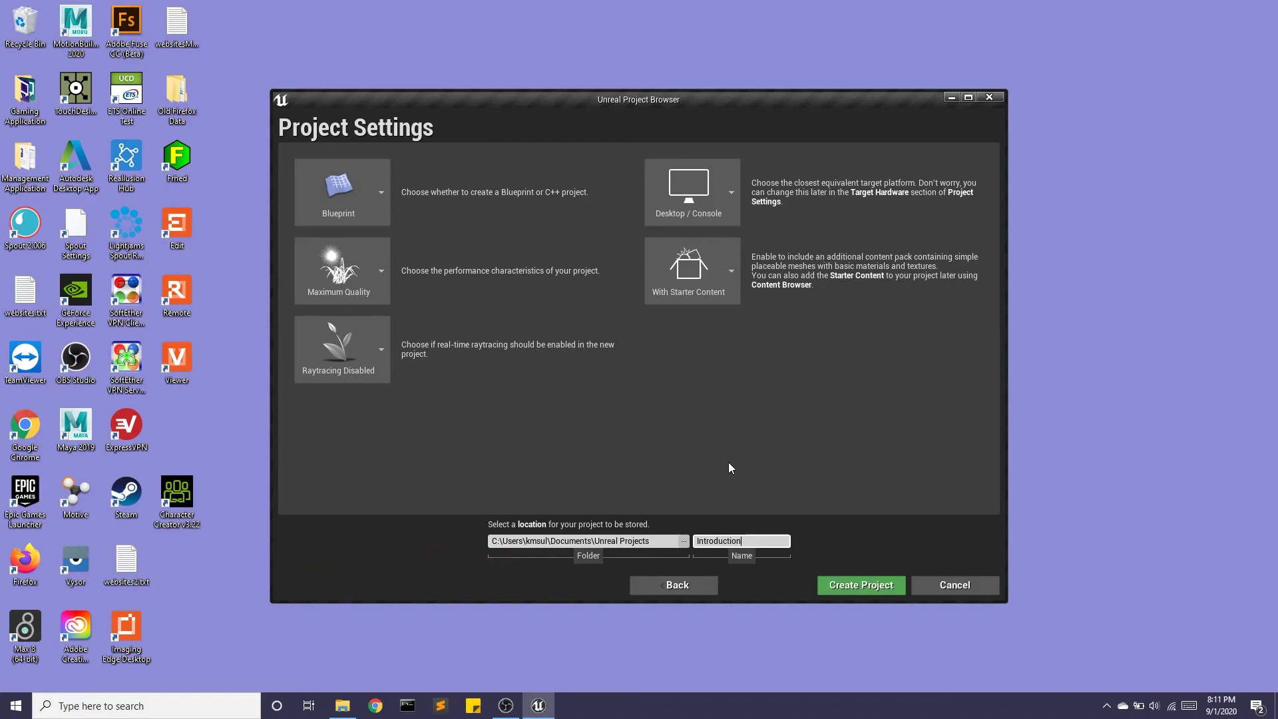
left_click(866, 586)
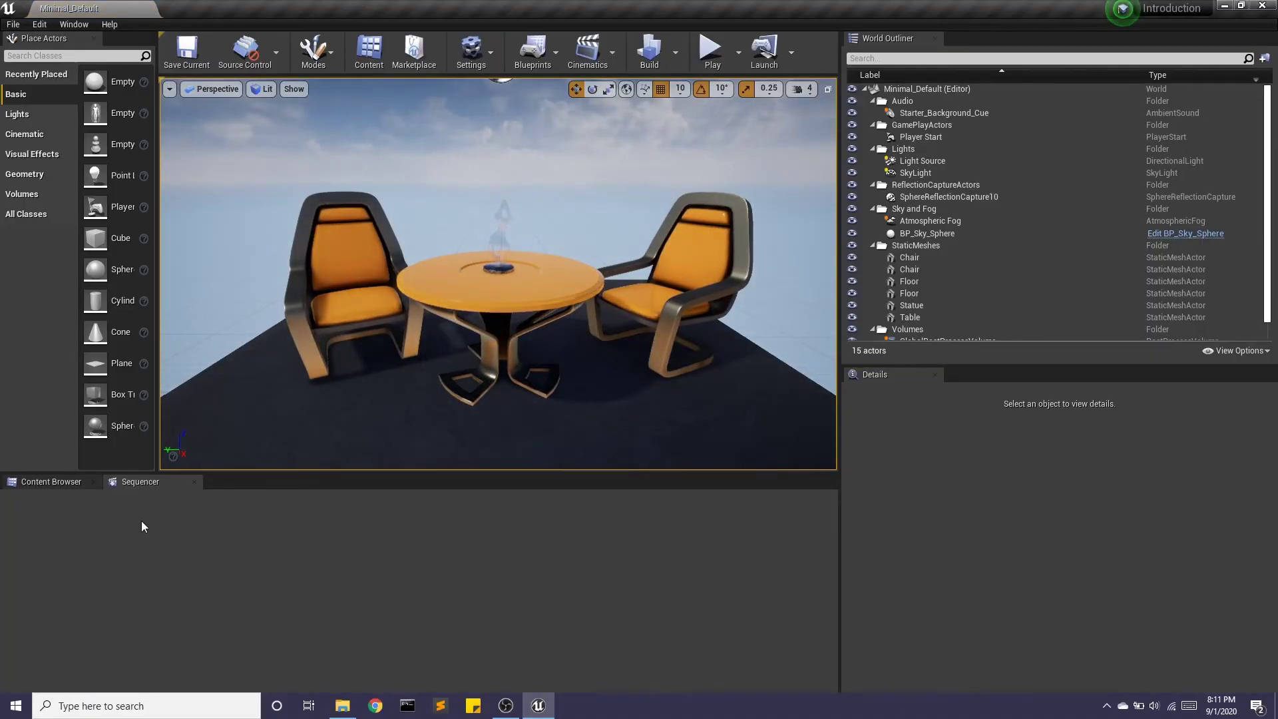
Step: Close the Sequencer to bring up the Content Browser, and look over the default level with the table and chairs
left_click(194, 482)
scroll(312, 418, "down", 5)
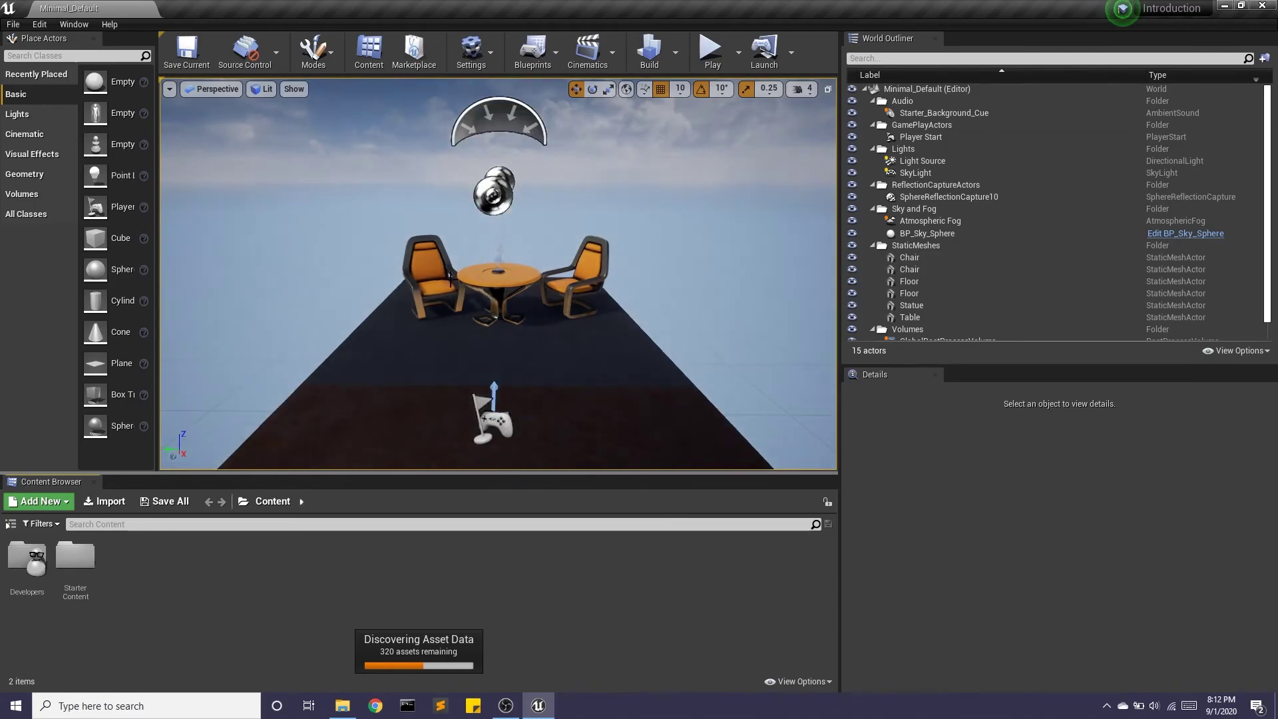
scroll(544, 259, "up", 3)
left_click_drag(509, 385, 510, 333)
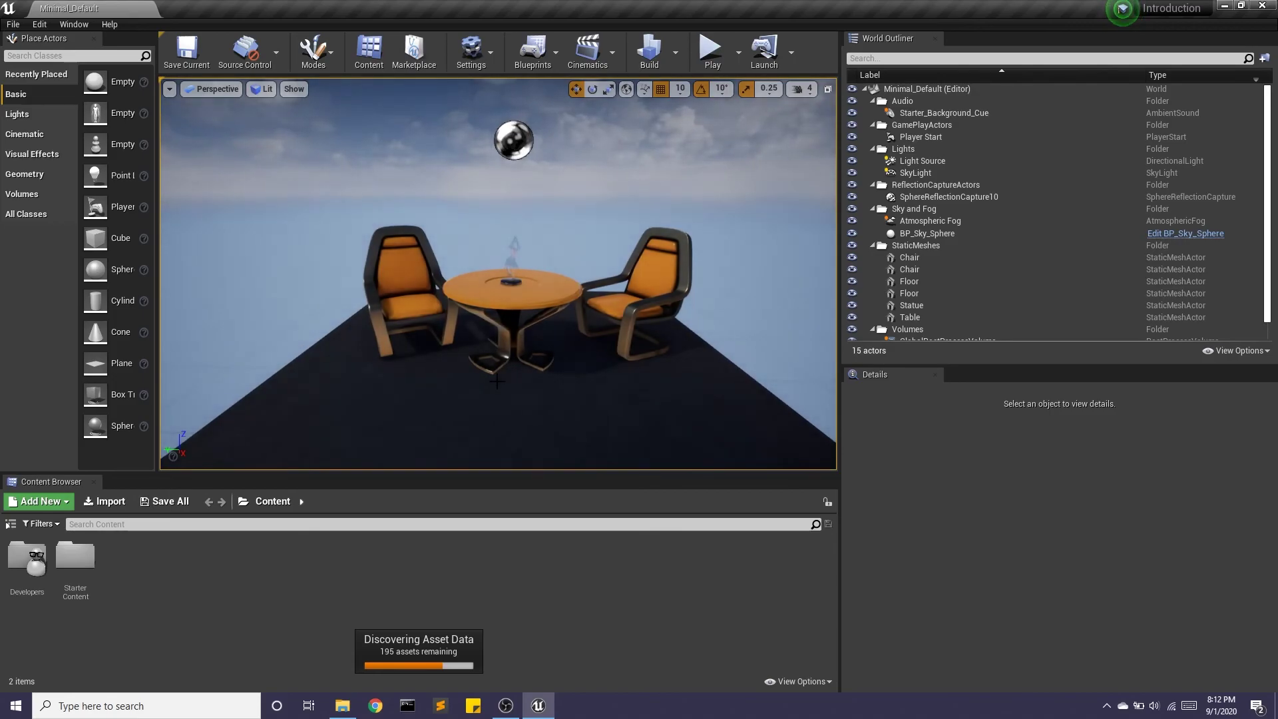